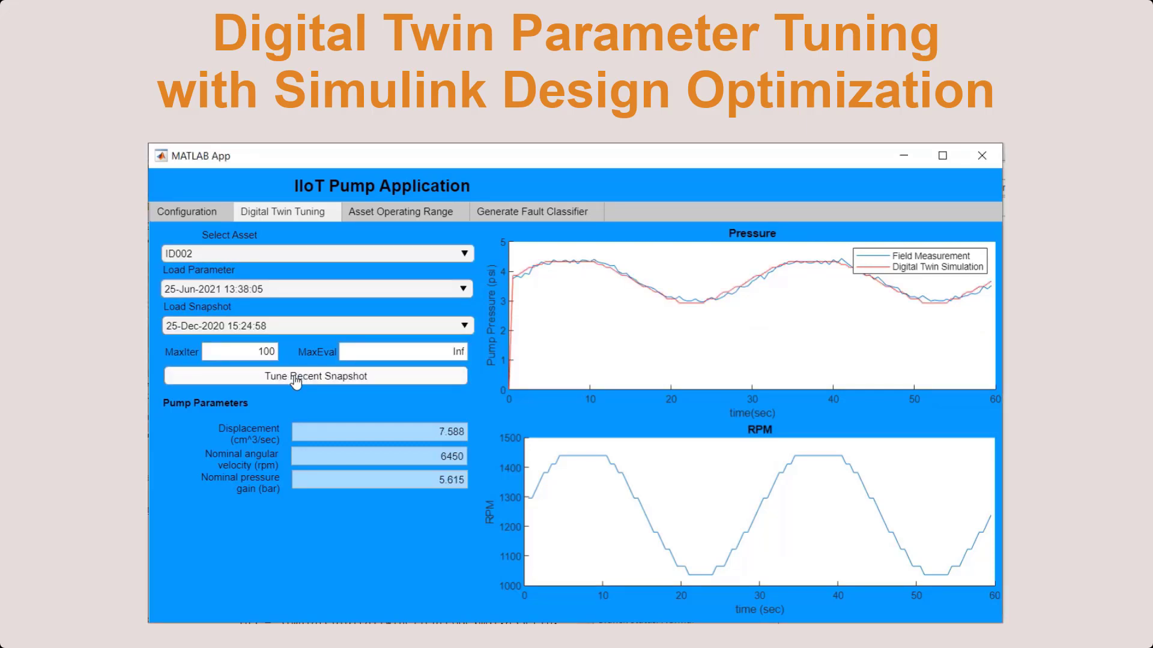
Select asset ID005 from the Digital Twin Tuning asset dropdown.
{"action": "left_click", "coordinate": [406, 256]}
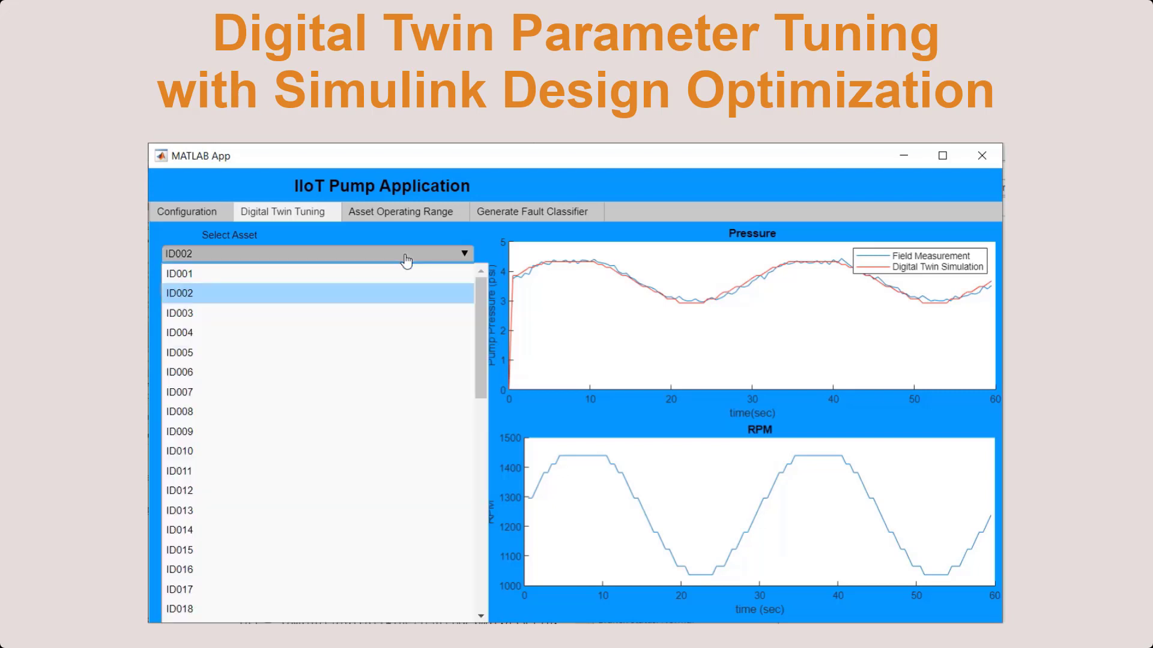
{"action": "left_click", "coordinate": [252, 353]}
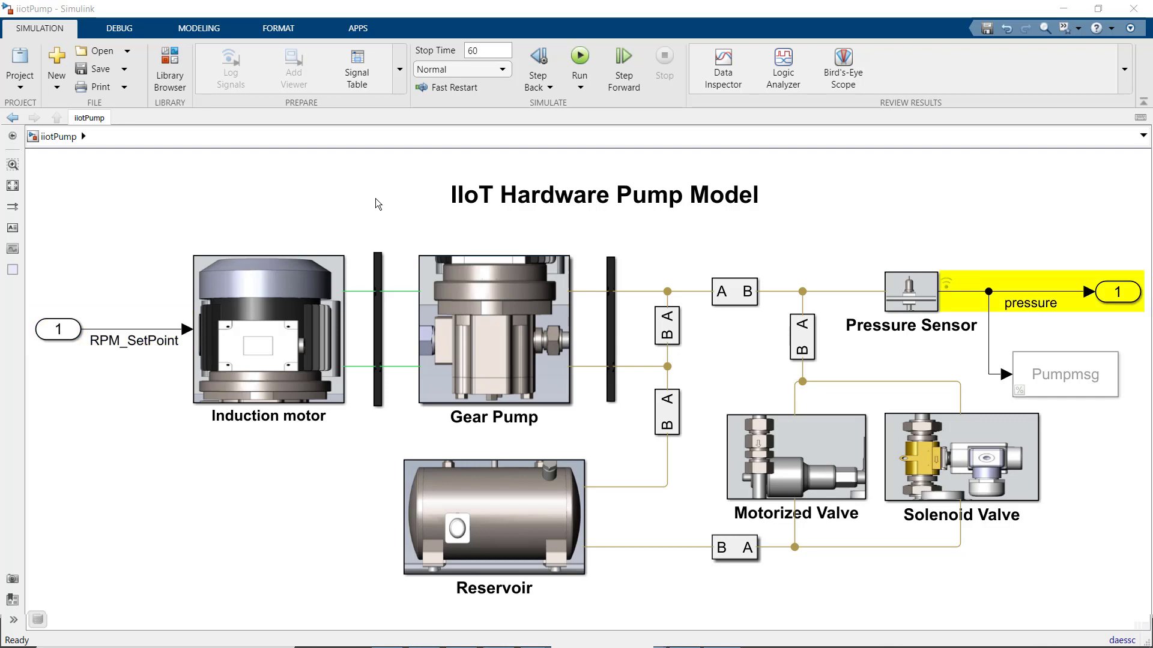
Open the Gear Pump subsystem and select its Fixed-Displacement Pump block.
{"action": "left_click", "coordinate": [528, 375]}
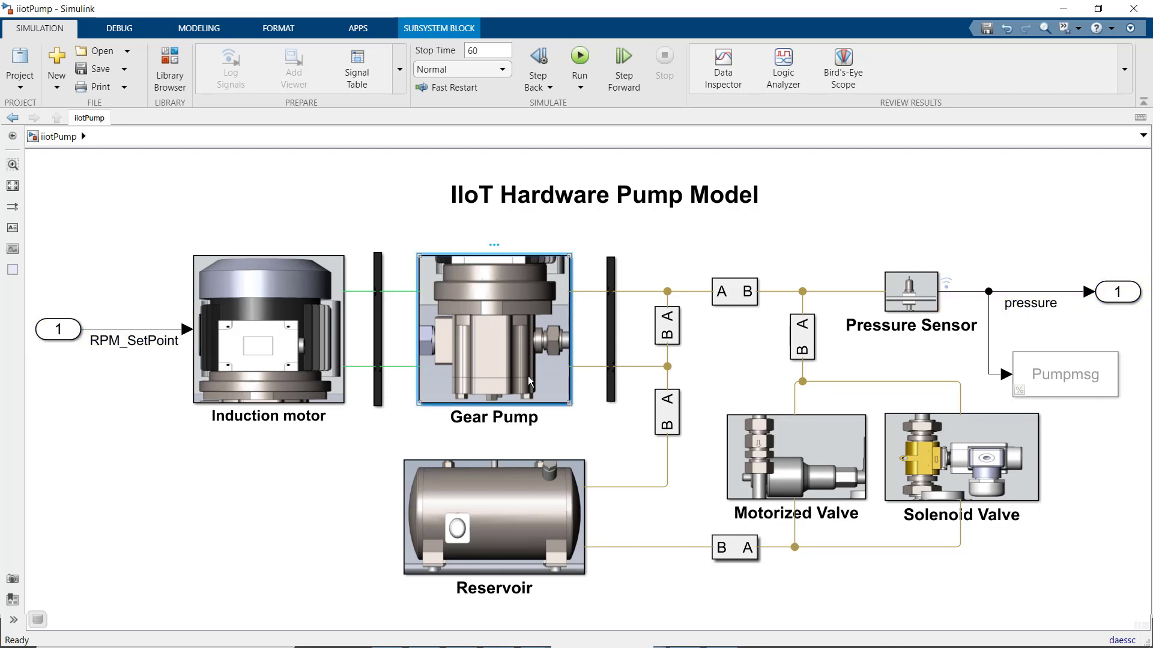
{"action": "double_click", "coordinate": [528, 376]}
{"action": "left_click", "coordinate": [511, 266]}
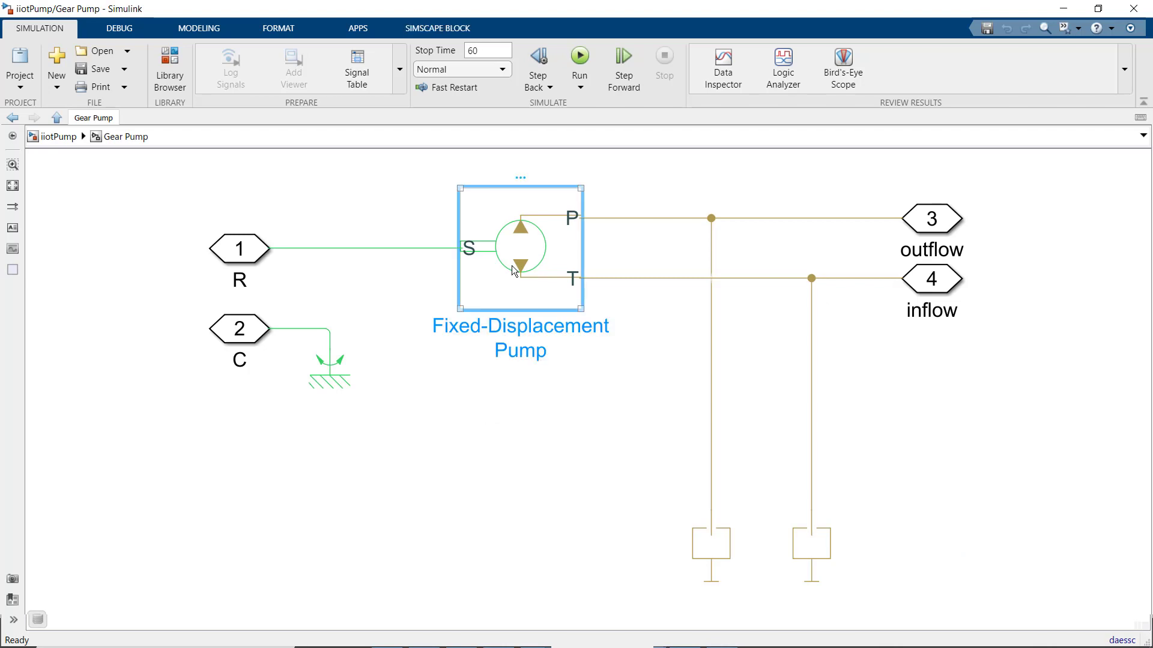
Open the Fixed-Displacement Pump block parameters and enlarge the dialog.
{"action": "double_click", "coordinate": [512, 266]}
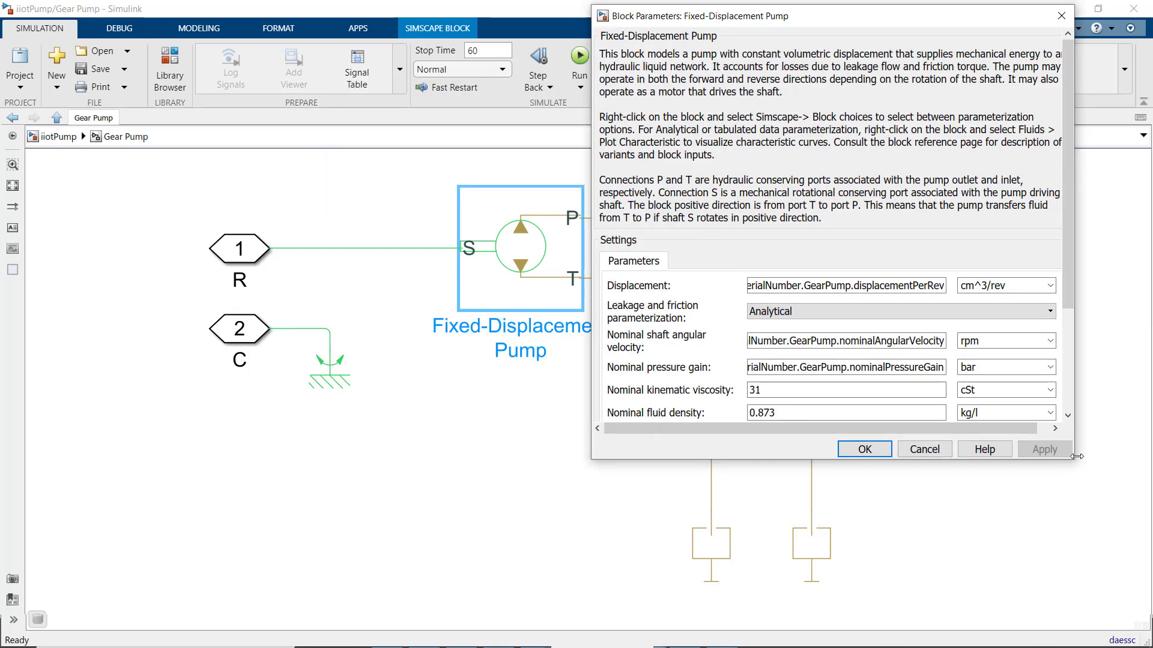
{"action": "left_click_drag", "start_coordinate": [1077, 457], "coordinate": [1136, 566]}
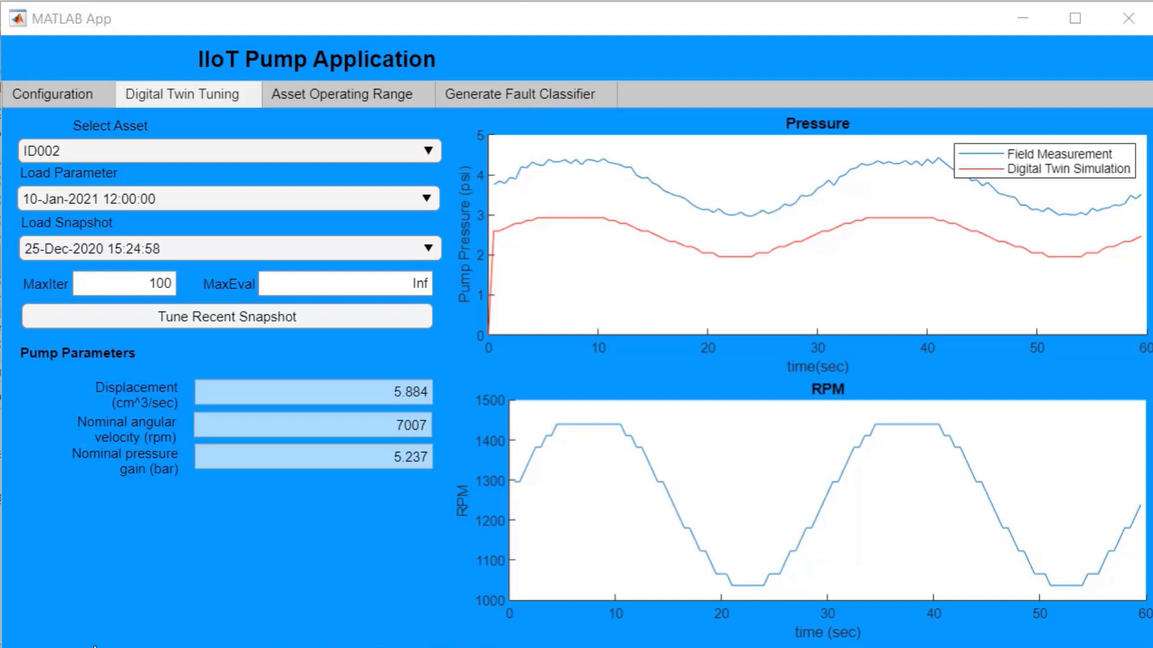
Start tuning the most recent snapshot for asset ID002.
{"action": "left_click", "coordinate": [199, 320]}
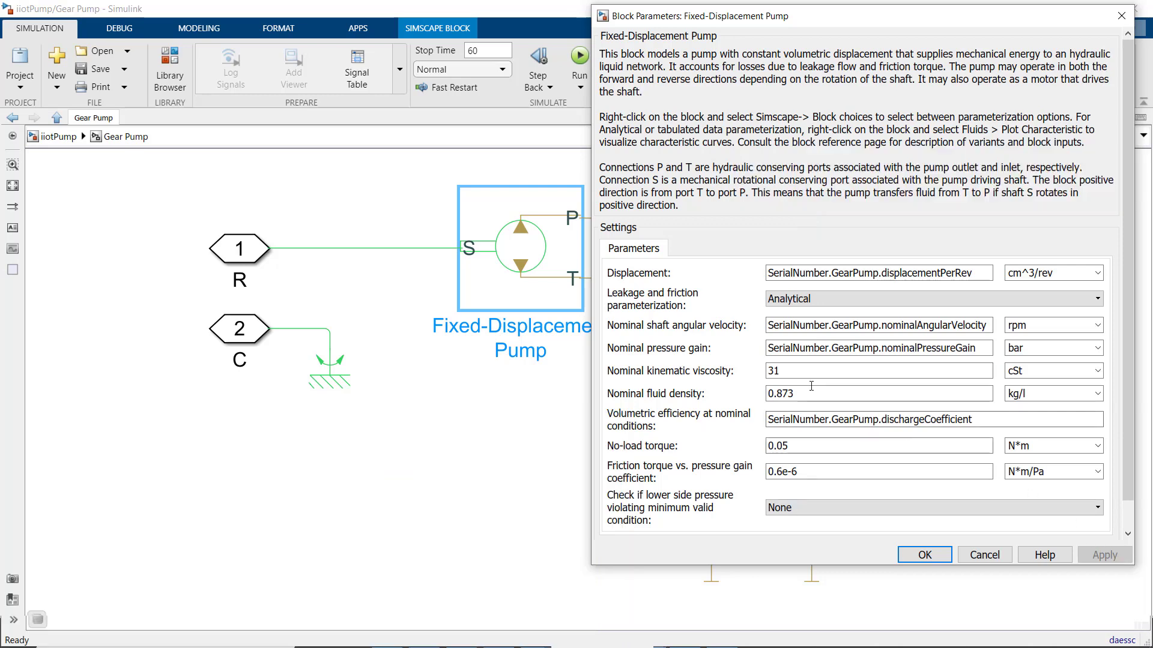
Close the block parameters and launch an enlarged Parameter Estimator for iiotPump.
{"action": "key", "text": "Escape"}
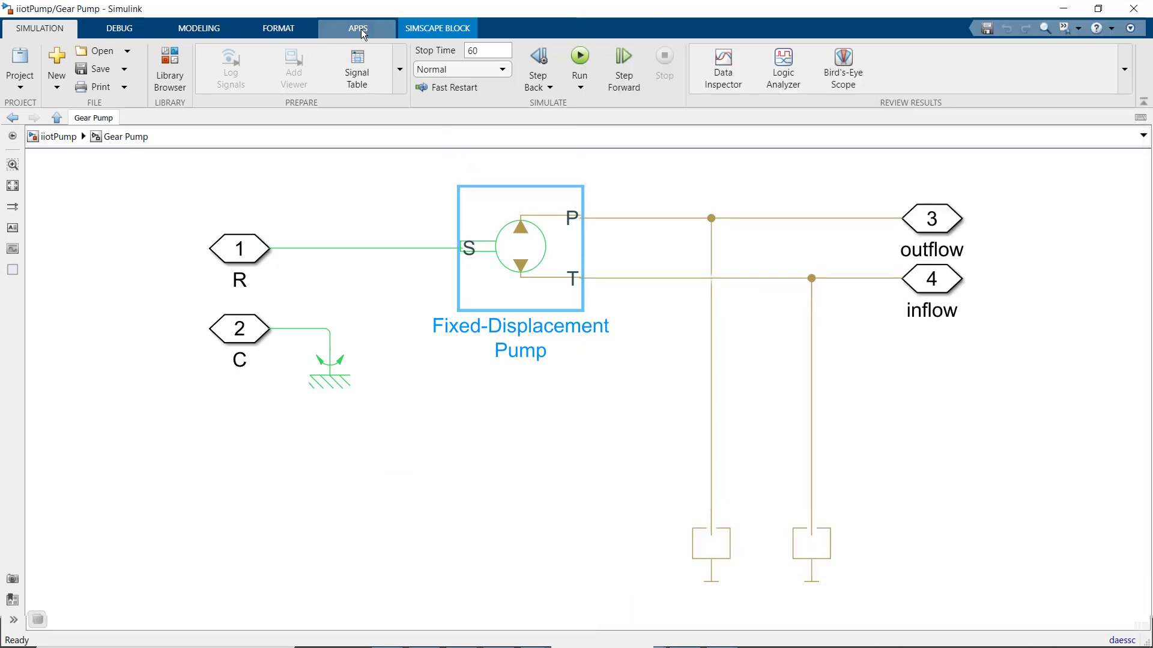
{"action": "left_click", "coordinate": [361, 29]}
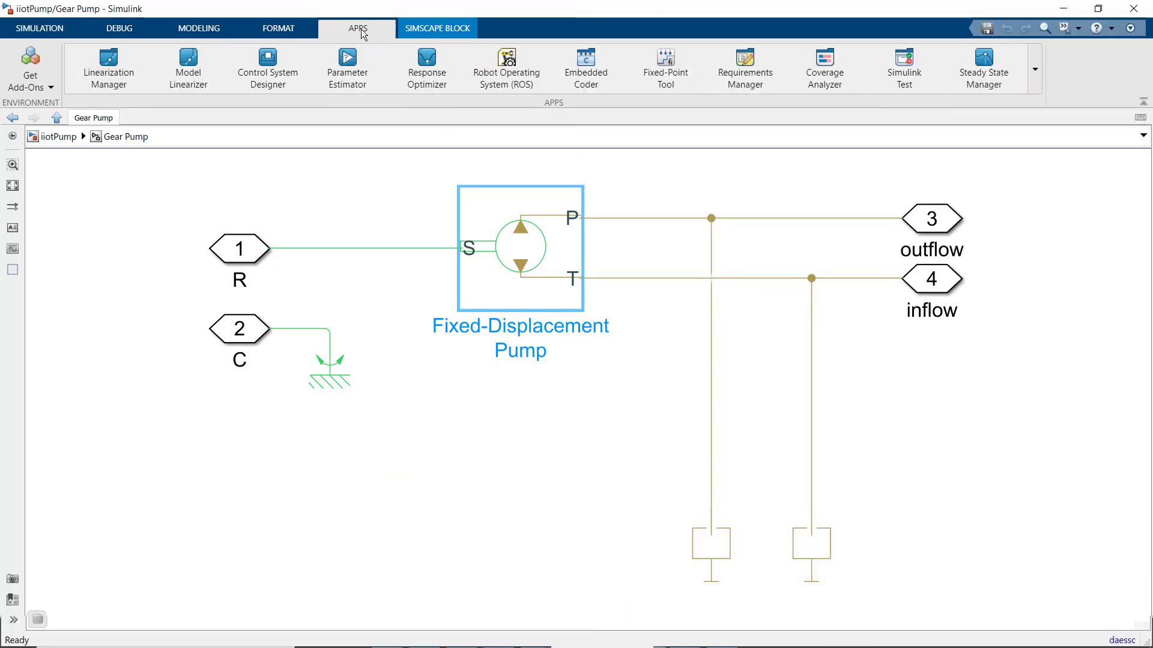
{"action": "left_click", "coordinate": [348, 70]}
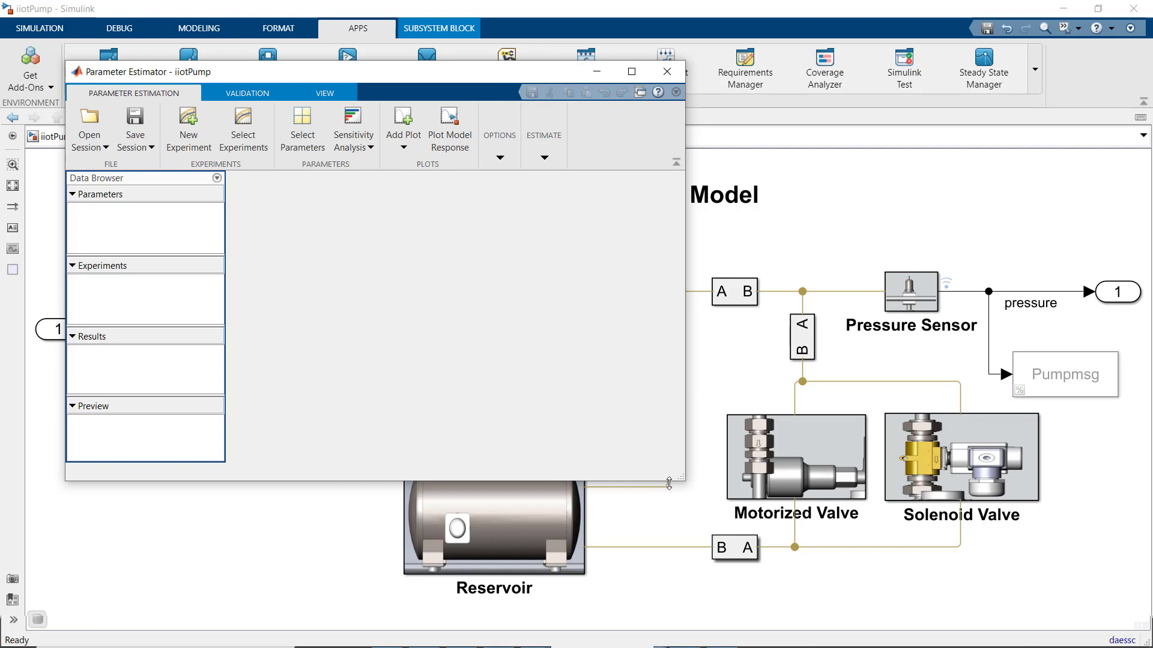
{"action": "left_click_drag", "start_coordinate": [681, 482], "coordinate": [750, 587]}
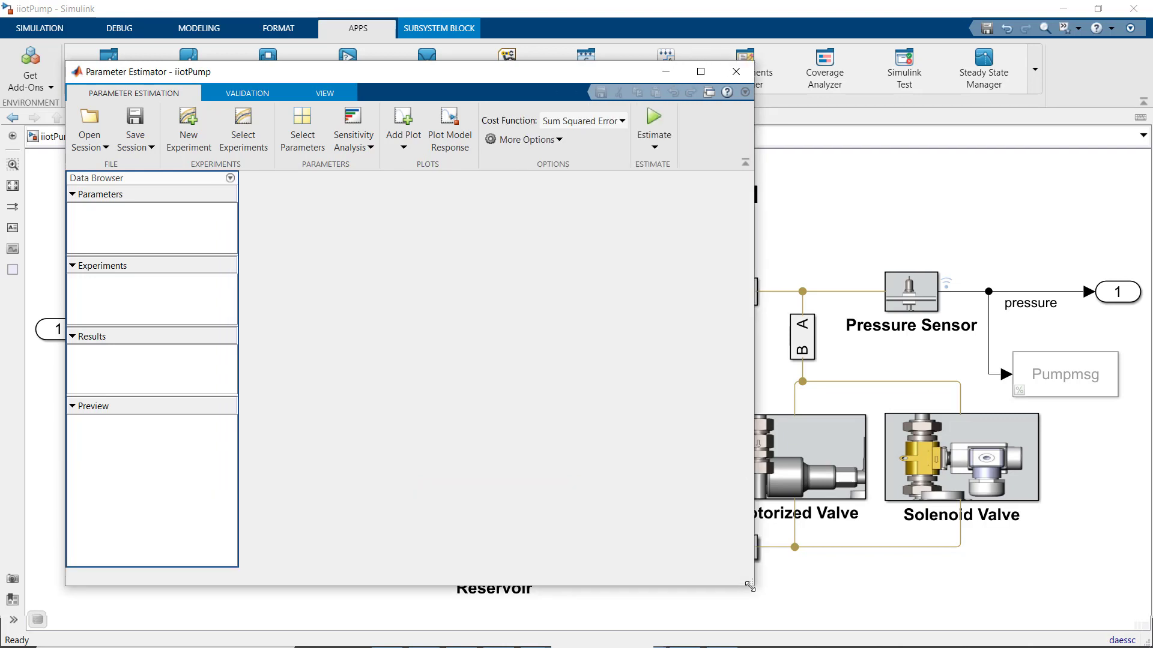
Add the three gear pump variables as parameters to estimate.
{"action": "left_click", "coordinate": [303, 128]}
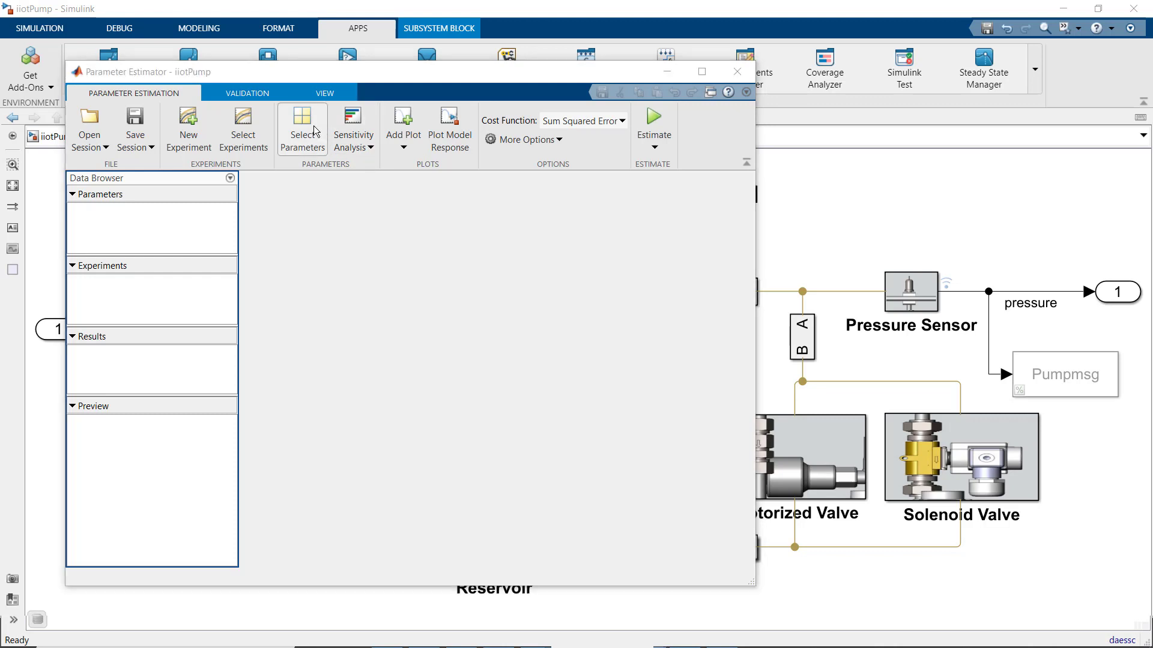
{"action": "left_click", "coordinate": [317, 211]}
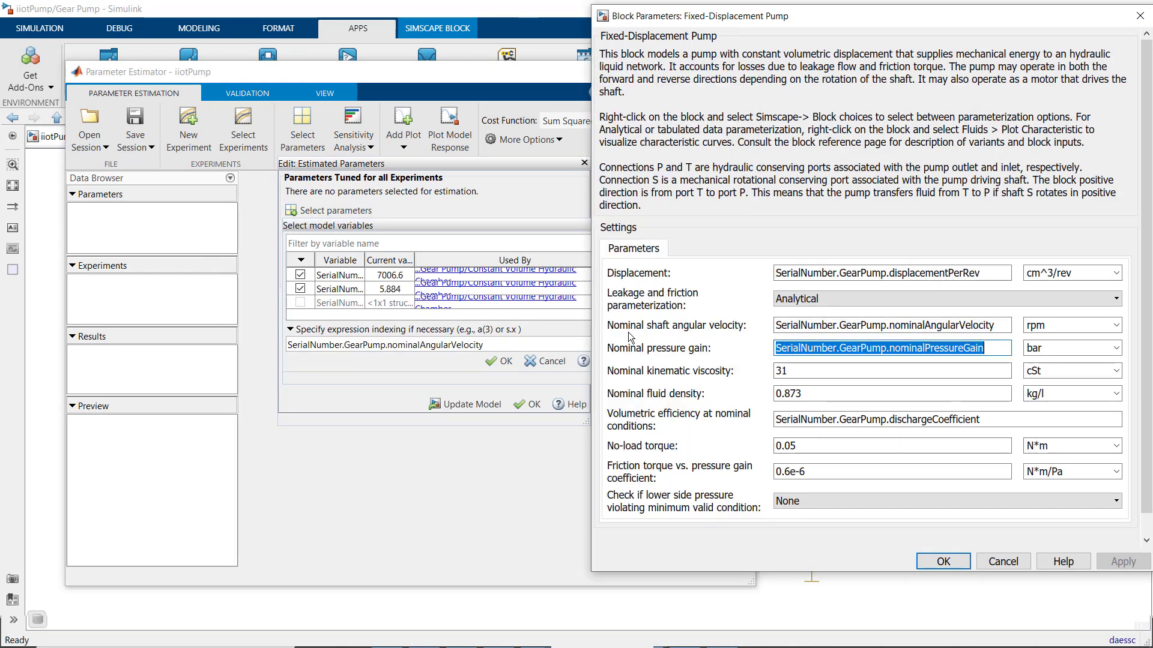
{"action": "left_click", "coordinate": [502, 361]}
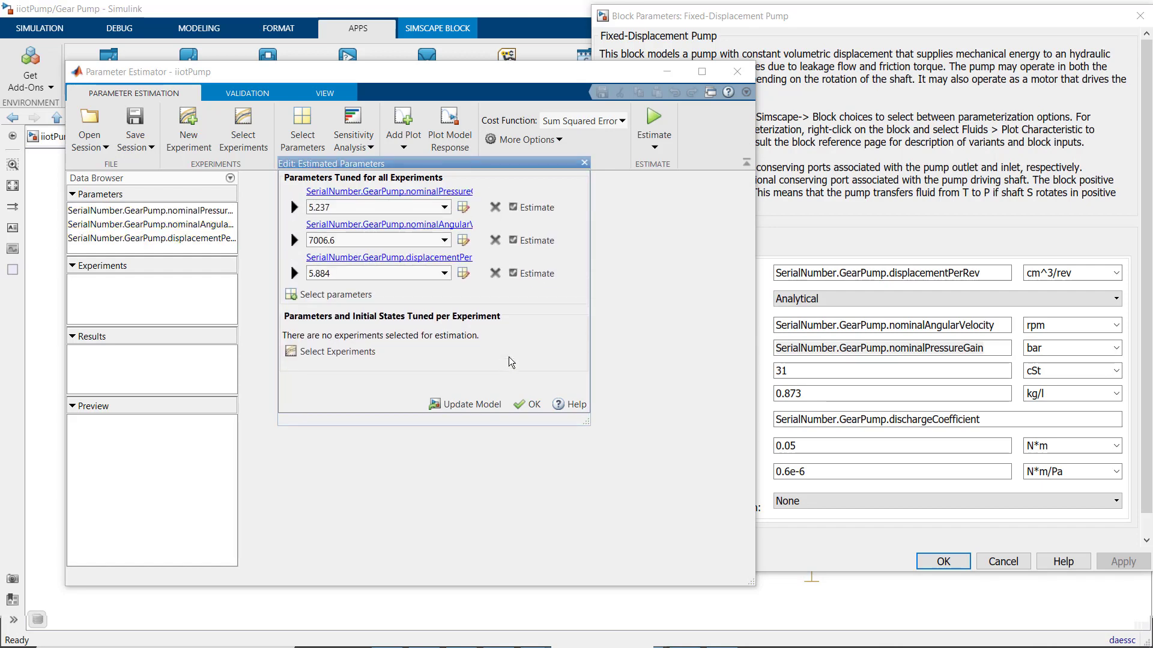
{"action": "left_click", "coordinate": [1140, 15]}
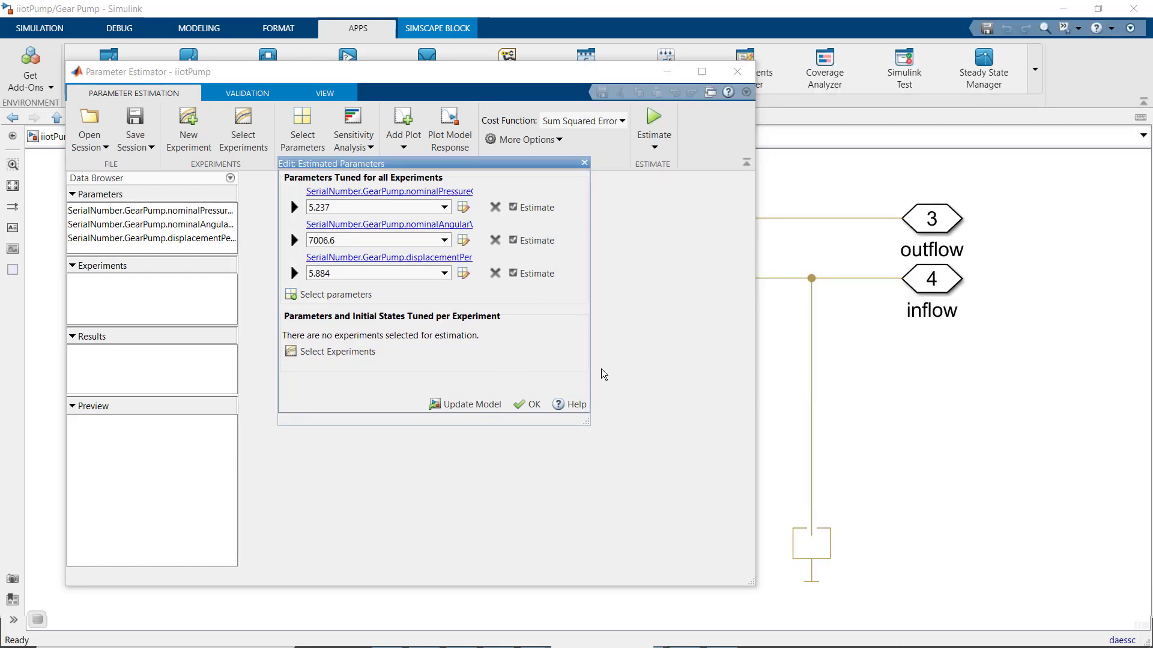
Bound pressure gain 0–10, angular velocity 0–8000 and displacementPerRev 2–10.
{"action": "left_click", "coordinate": [293, 207]}
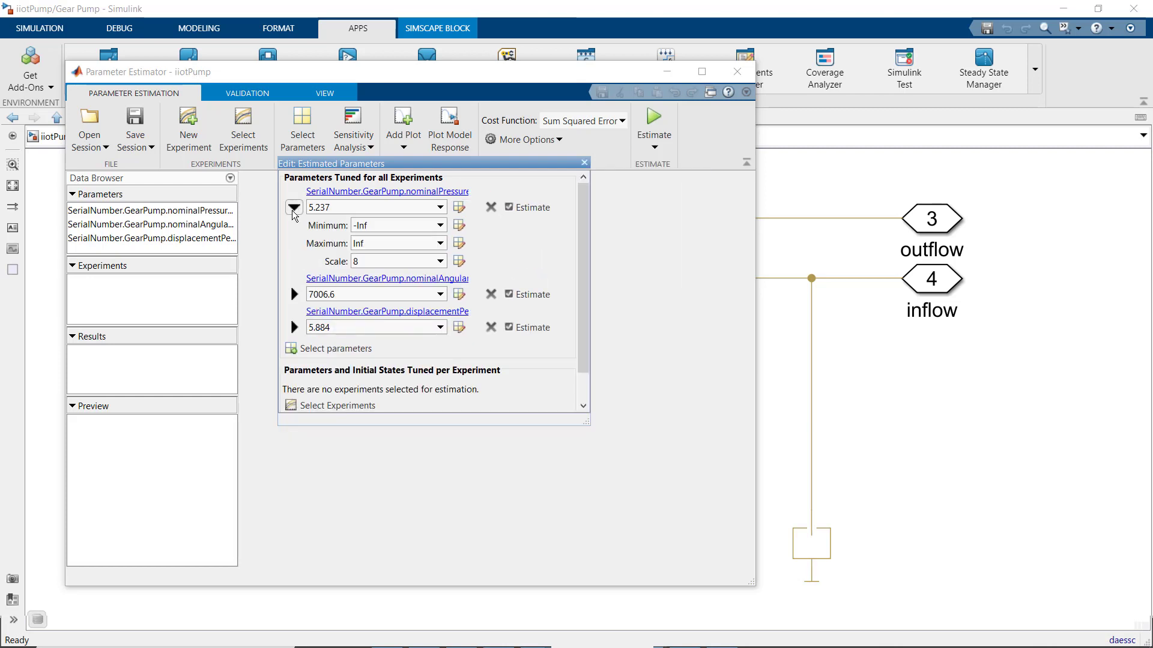
{"action": "left_click", "coordinate": [294, 294]}
{"action": "left_click", "coordinate": [294, 381]}
{"action": "left_click_drag", "start_coordinate": [589, 422], "coordinate": [768, 610]}
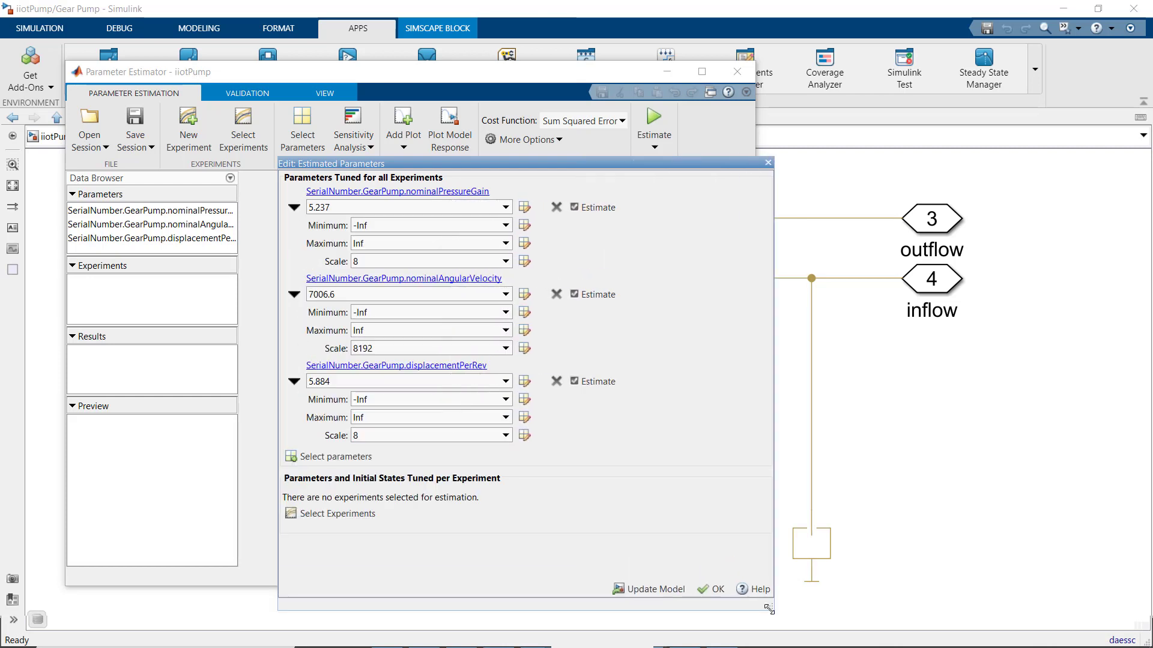
{"action": "double_click", "coordinate": [386, 225]}
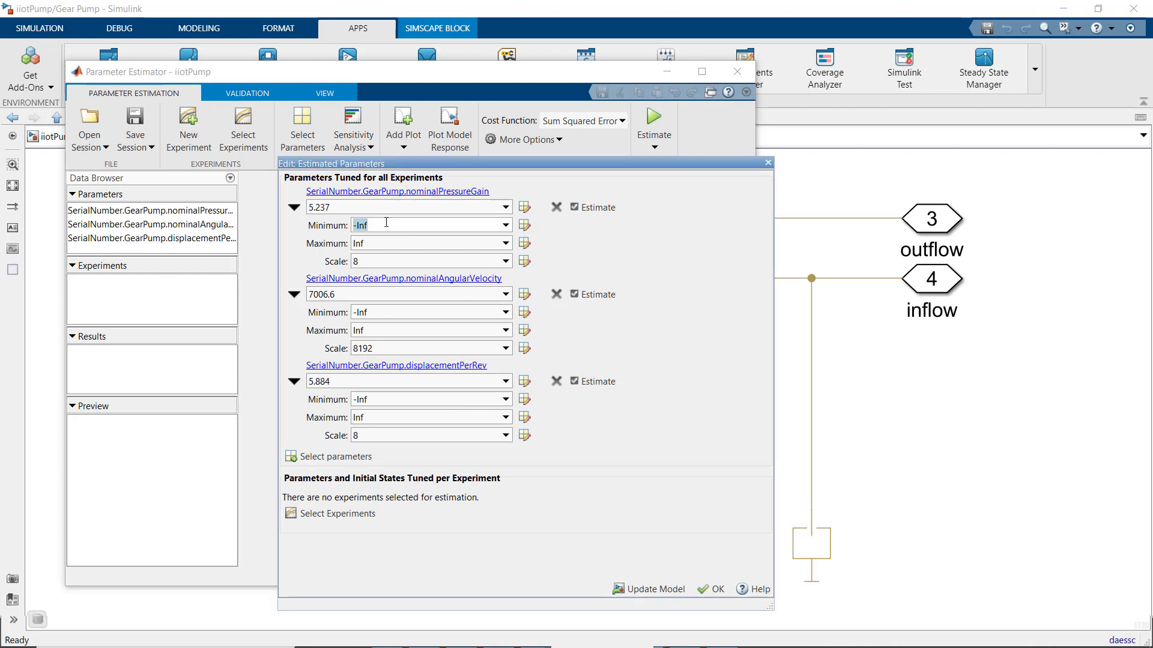
{"action": "type", "text": "0"}
{"action": "double_click", "coordinate": [396, 243]}
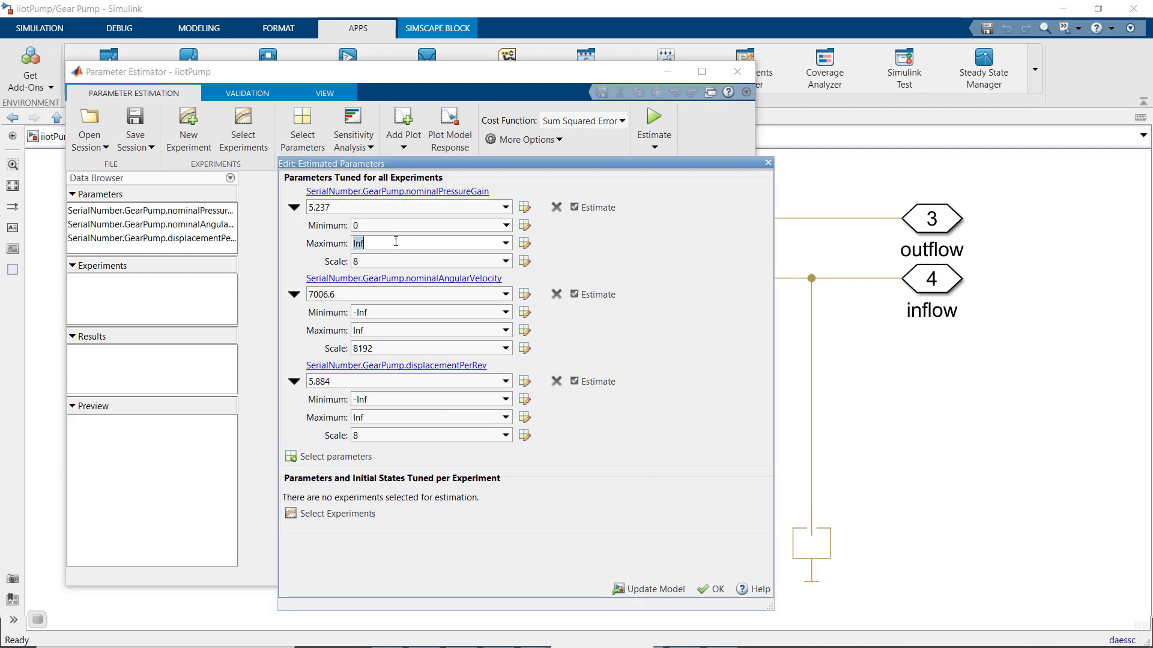
{"action": "type", "text": "10"}
{"action": "double_click", "coordinate": [407, 312]}
{"action": "type", "text": "0"}
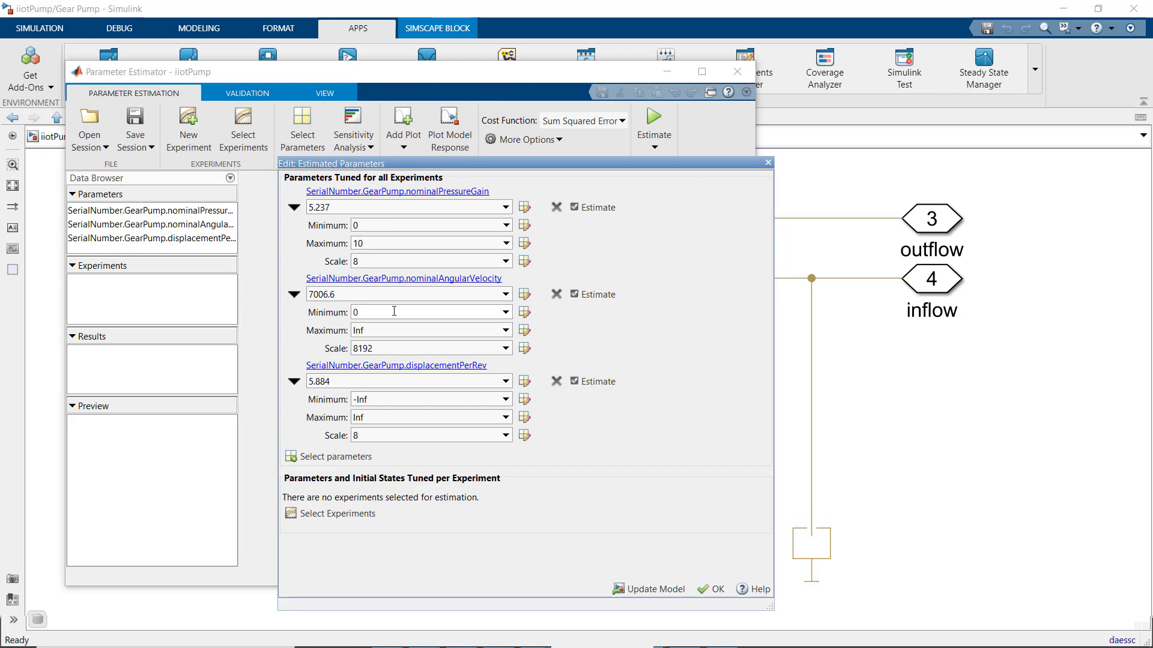
{"action": "double_click", "coordinate": [406, 331]}
{"action": "type", "text": "8000"}
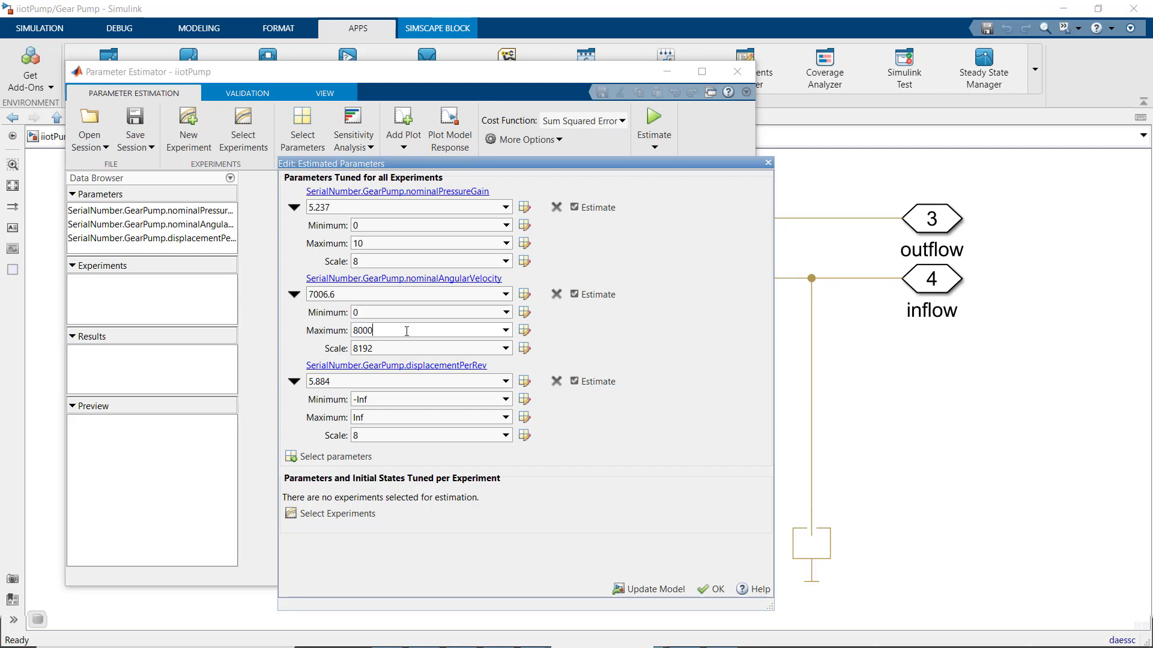
{"action": "double_click", "coordinate": [405, 399]}
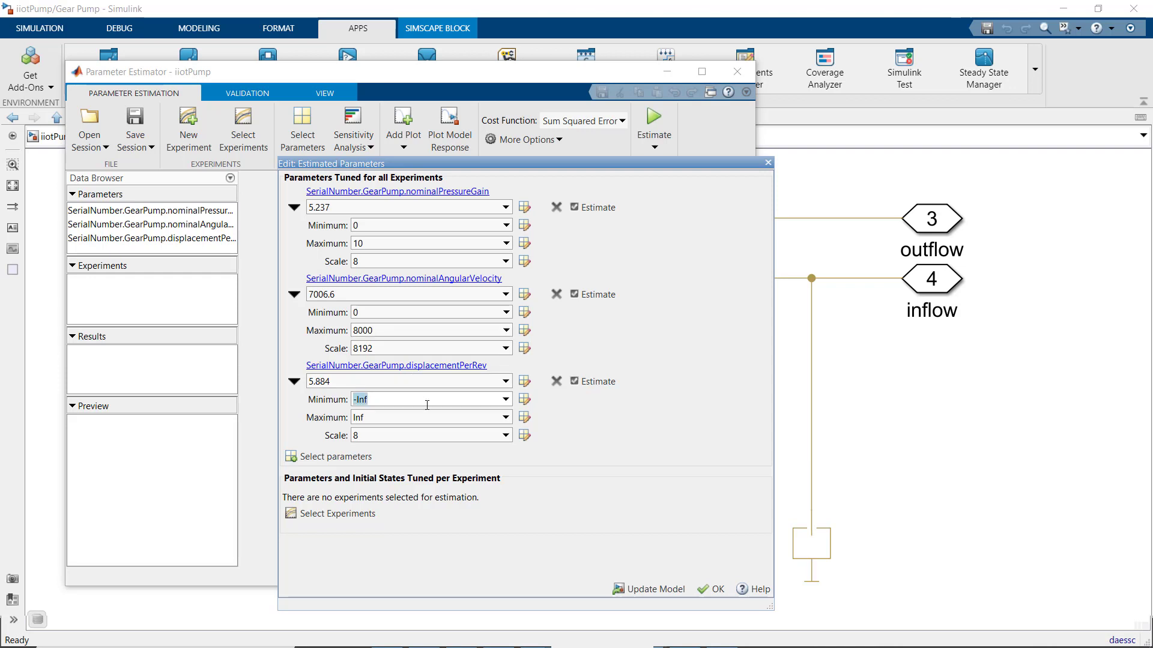
{"action": "type", "text": "2"}
{"action": "double_click", "coordinate": [434, 417]}
{"action": "type", "text": "10"}
{"action": "left_click", "coordinate": [706, 590]}
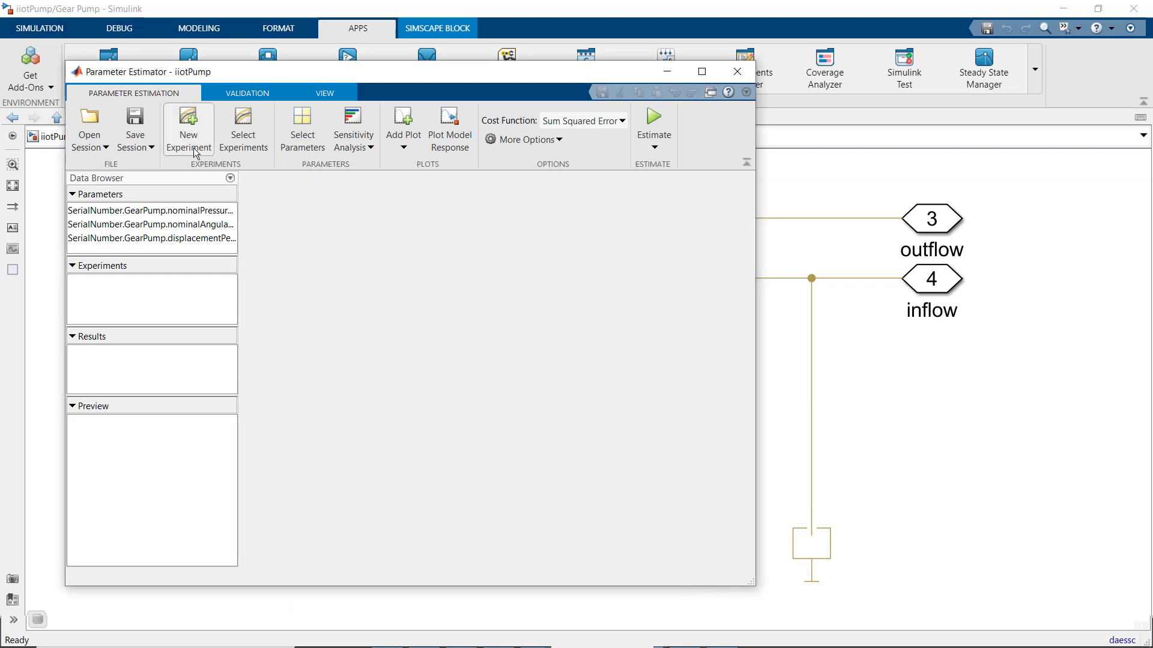
Create experiment Exp with pressureOutput as measured output and RPMinput as RPM_SetPoint input.
{"action": "left_click", "coordinate": [182, 133]}
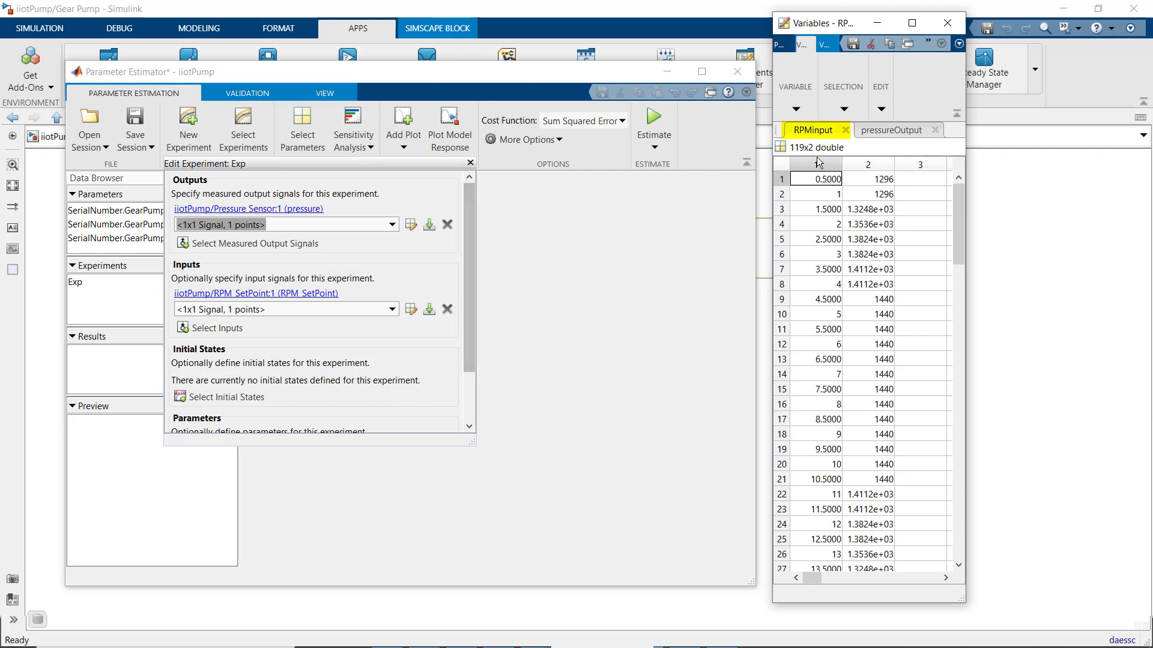
{"action": "left_click", "coordinate": [891, 130]}
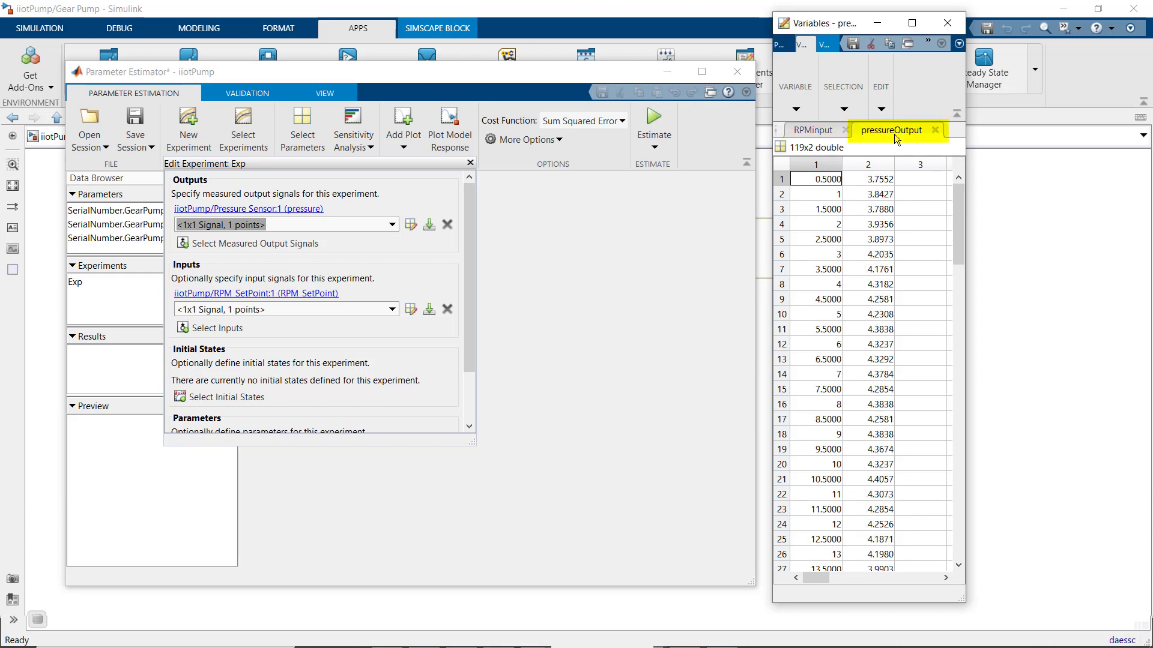
{"action": "left_click", "coordinate": [284, 225]}
{"action": "type", "text": "pressureOutput"}
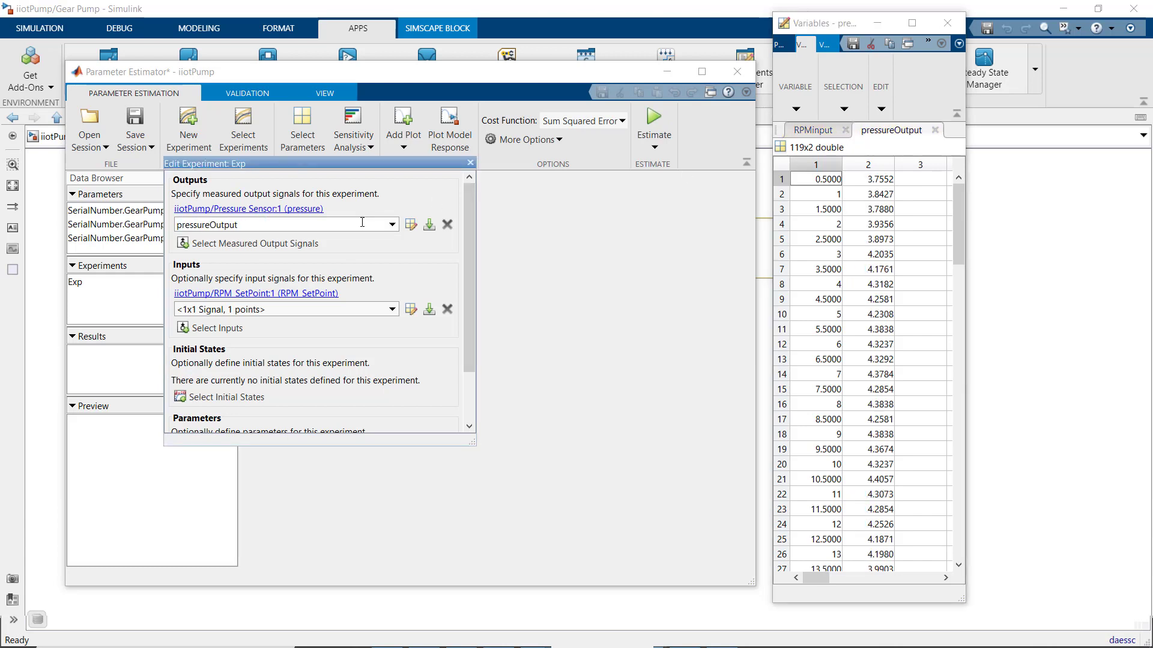
{"action": "key", "text": "Return"}
{"action": "left_click", "coordinate": [366, 310]}
{"action": "type", "text": "RPMinput"}
{"action": "key", "text": "Return"}
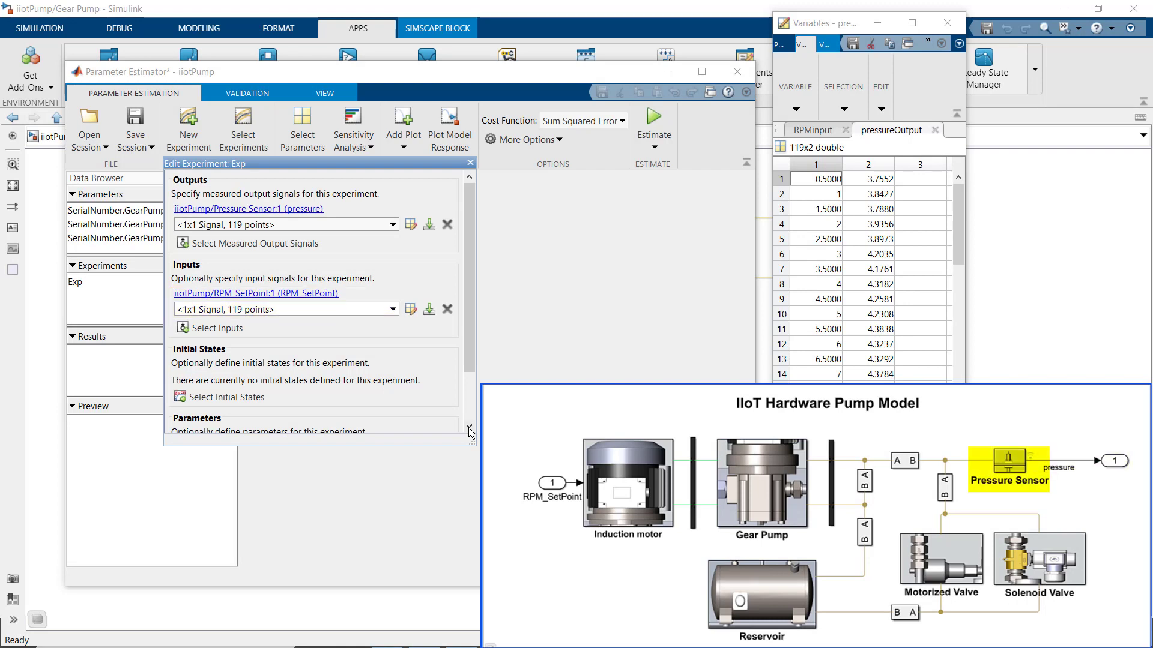
Plot Exp's measured versus simulated pressure with the RPM set-point curve.
{"action": "left_click", "coordinate": [76, 282]}
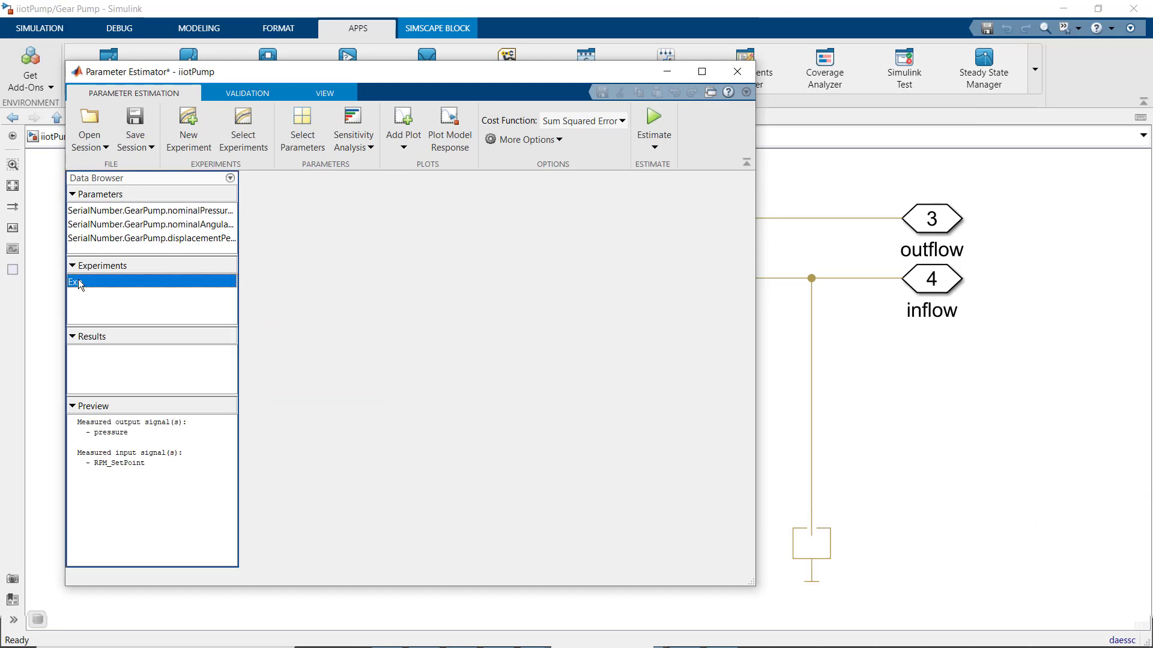
{"action": "right_click", "coordinate": [78, 284]}
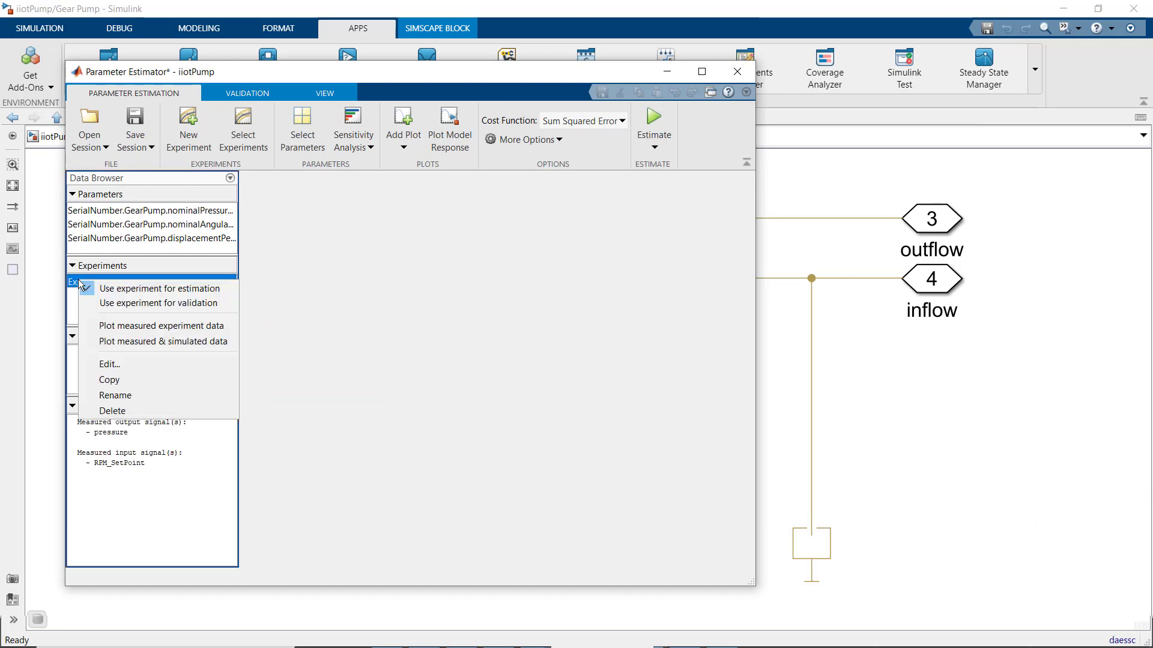
{"action": "left_click", "coordinate": [127, 343]}
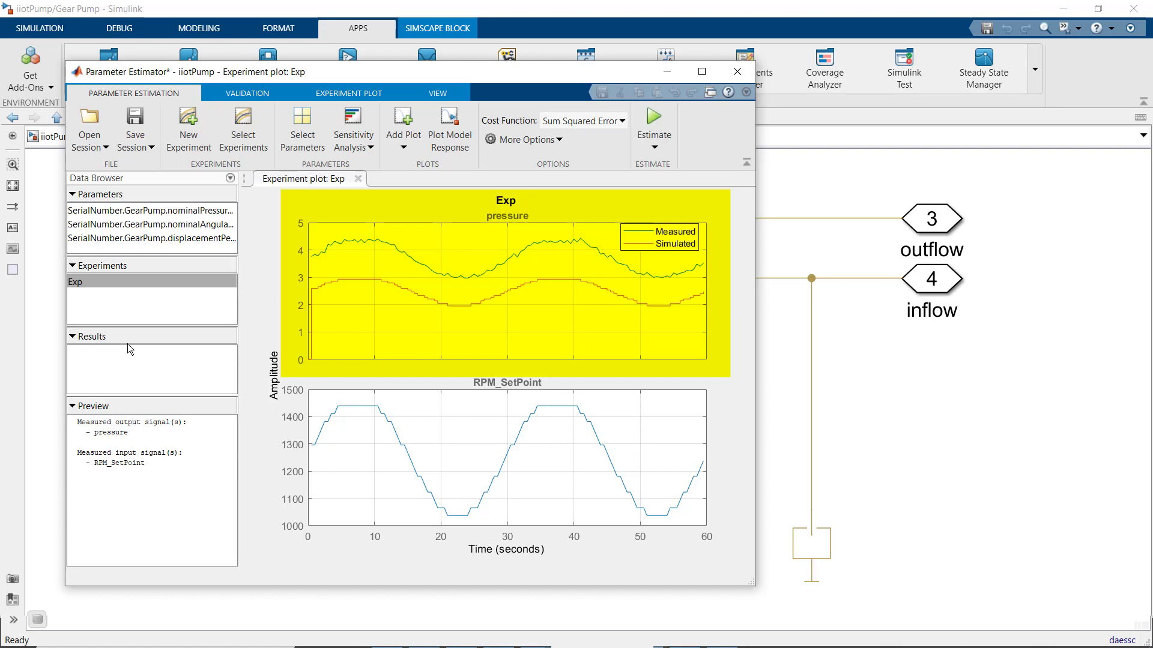
Run the estimation and check EstimatedParams: gain 5.615, velocity 6450.2, displacement 7.5883.
{"action": "left_click", "coordinate": [701, 72]}
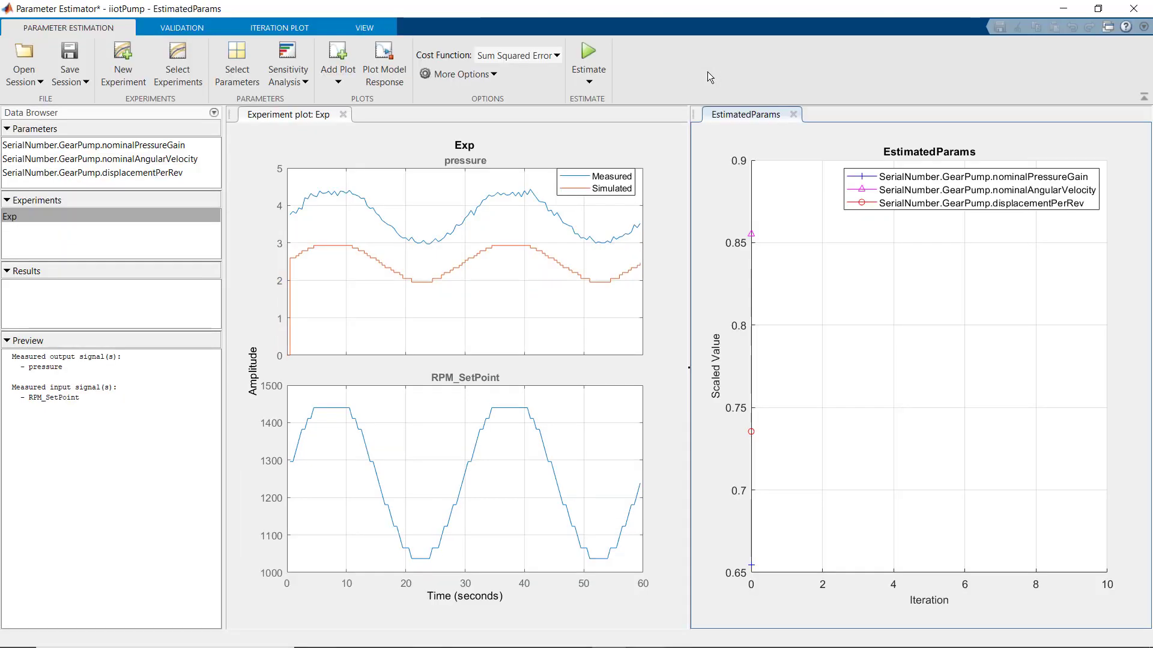
{"action": "left_click", "coordinate": [600, 52]}
{"action": "left_click_drag", "start_coordinate": [414, 260], "coordinate": [266, 358]}
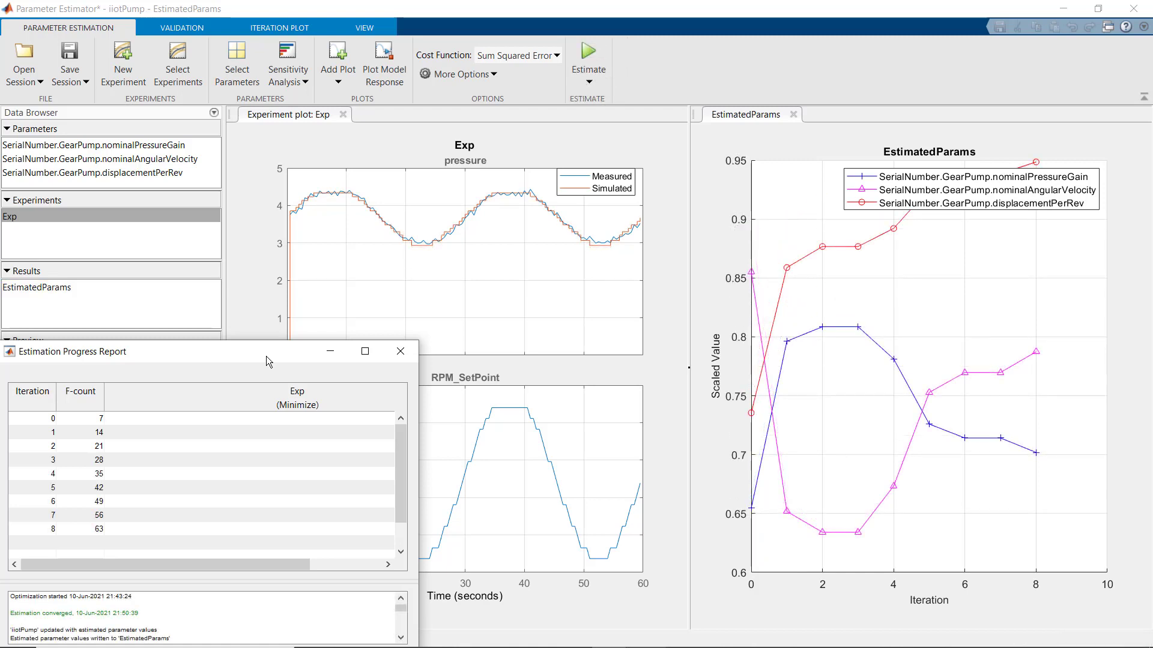
{"action": "left_click", "coordinate": [329, 351]}
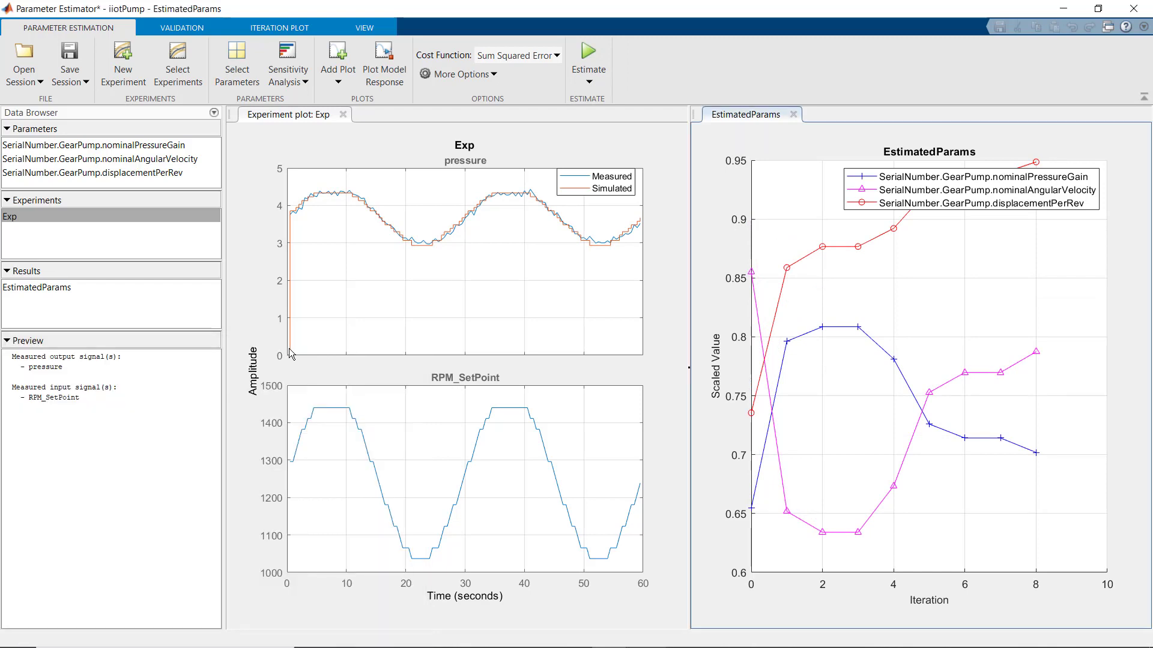
{"action": "double_click", "coordinate": [36, 287]}
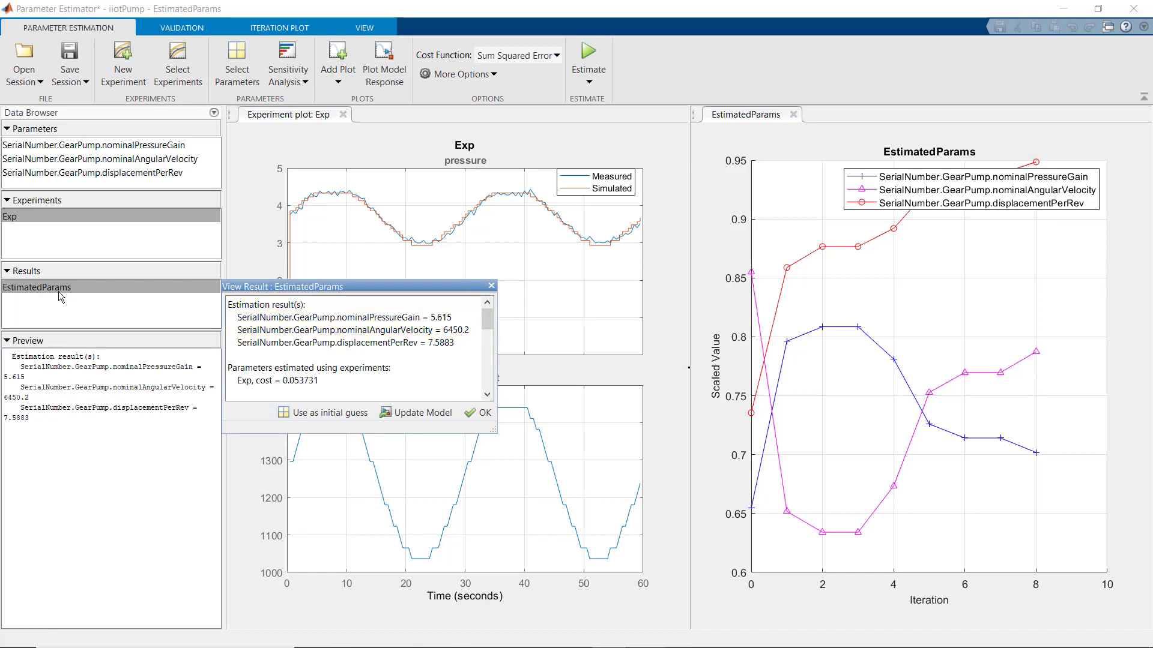
{"action": "left_click", "coordinate": [477, 412]}
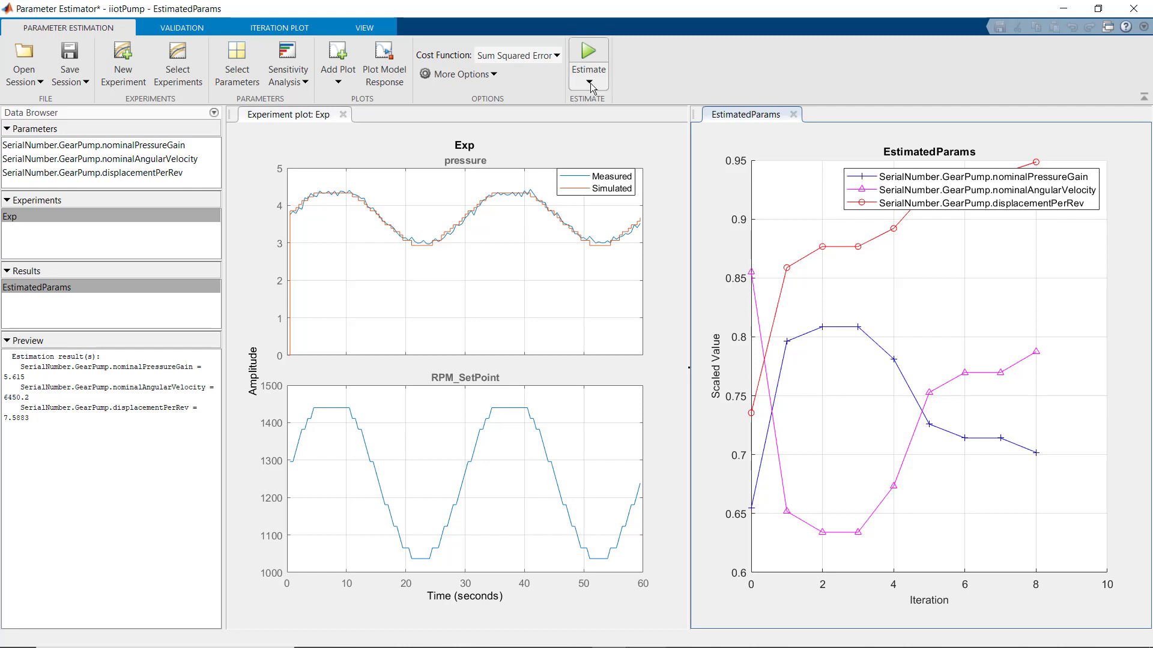
{"action": "left_click", "coordinate": [590, 83]}
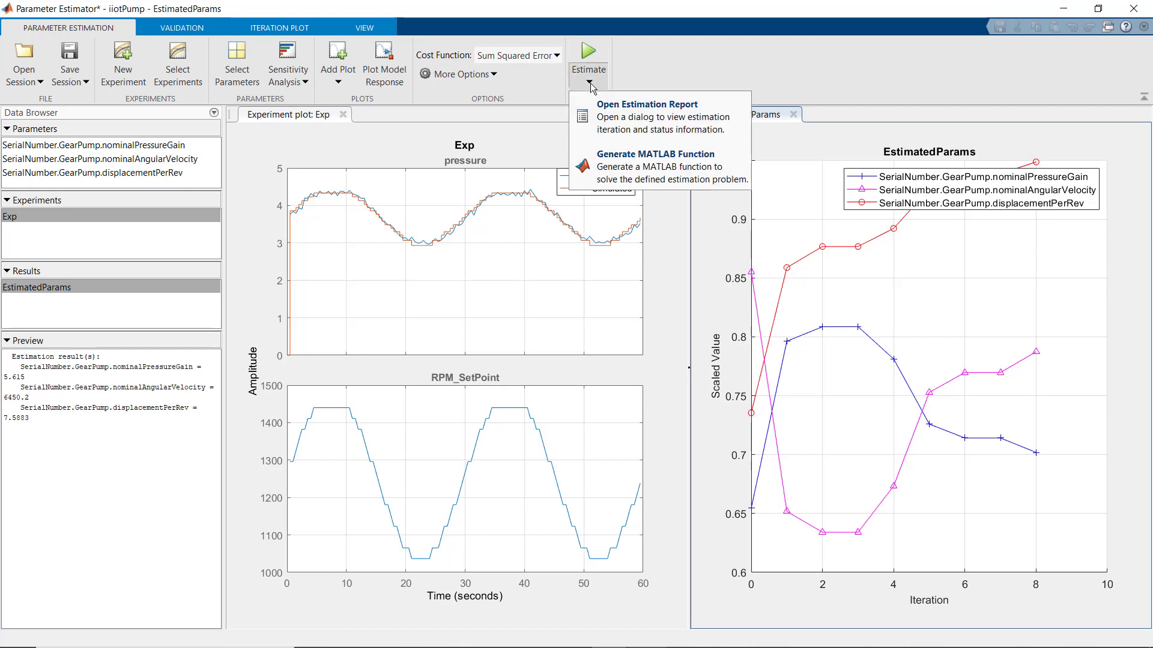
Generate the parameterEstimationIiotPump MATLAB function and shrink the Editor to reveal the plots.
{"action": "left_click", "coordinate": [635, 174]}
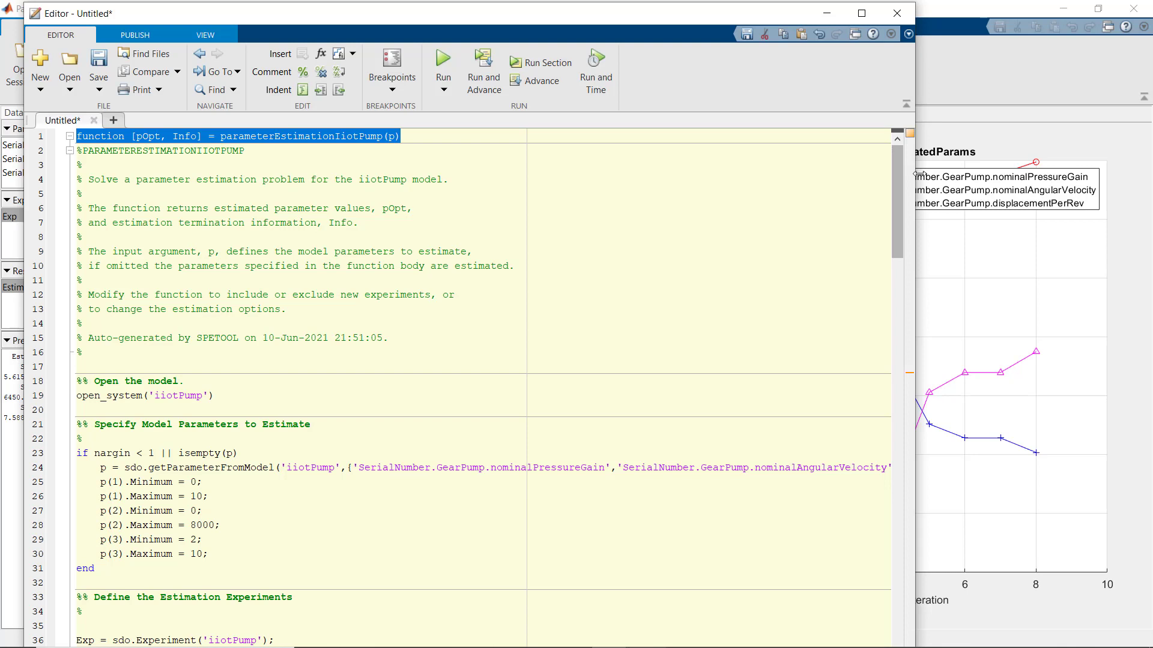
{"action": "left_click_drag", "start_coordinate": [911, 324], "coordinate": [577, 324]}
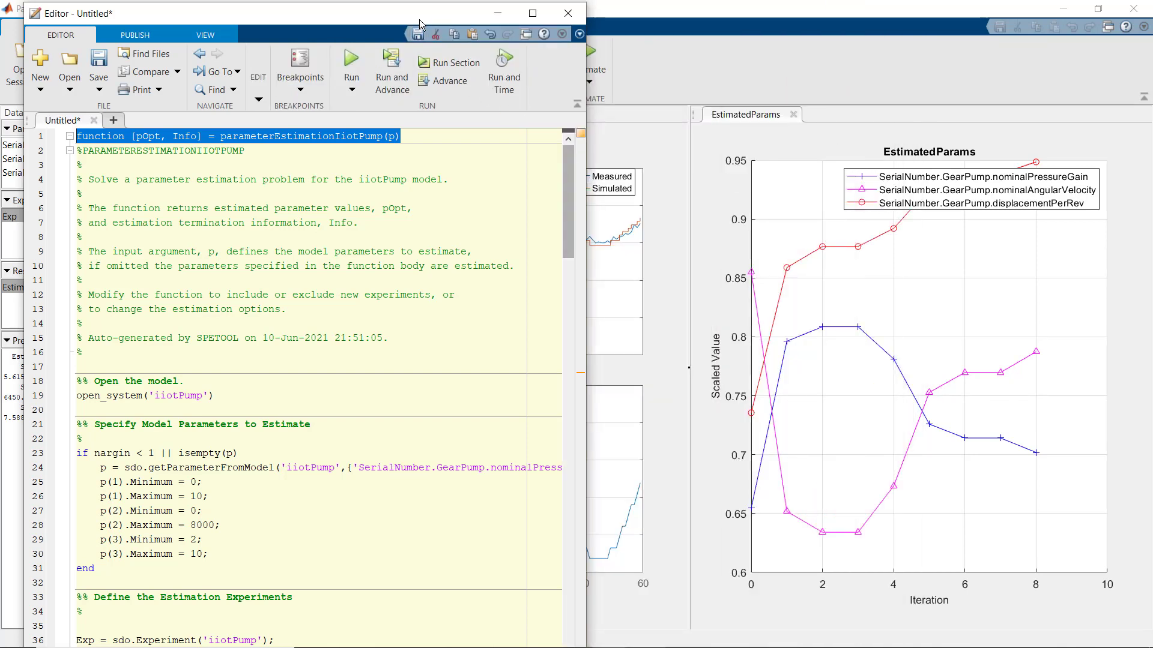
{"action": "left_click_drag", "start_coordinate": [419, 19], "coordinate": [411, 43]}
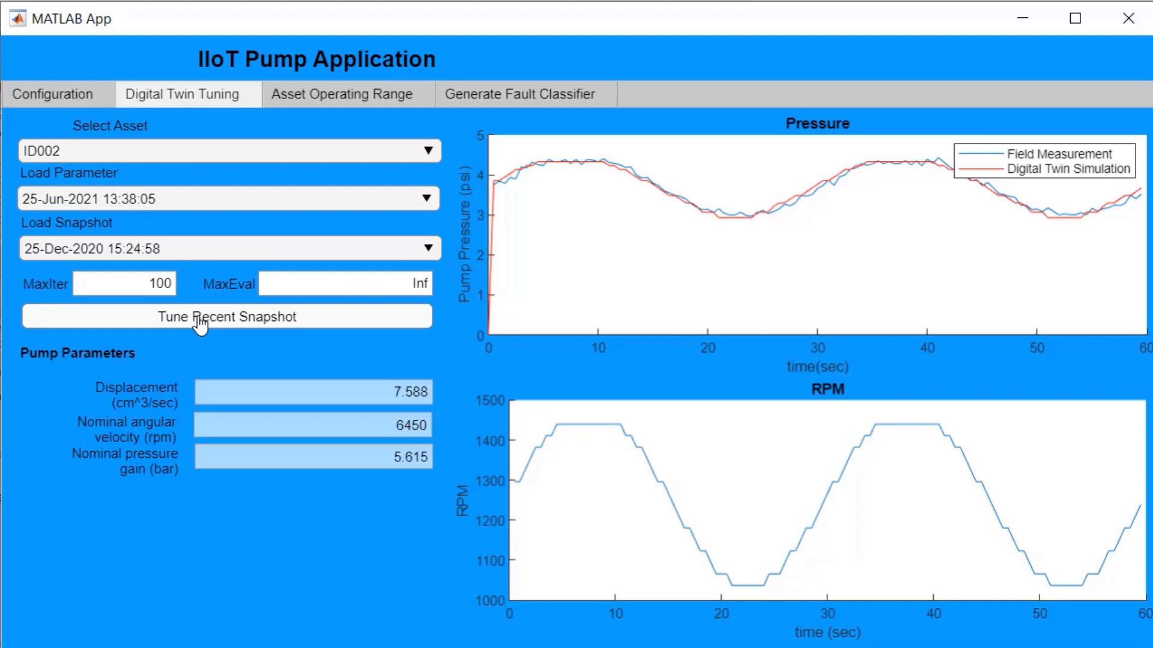
Select pump asset ID005 from the Select Asset dropdown in the IIoT Pump app.
{"action": "left_click", "coordinate": [350, 153]}
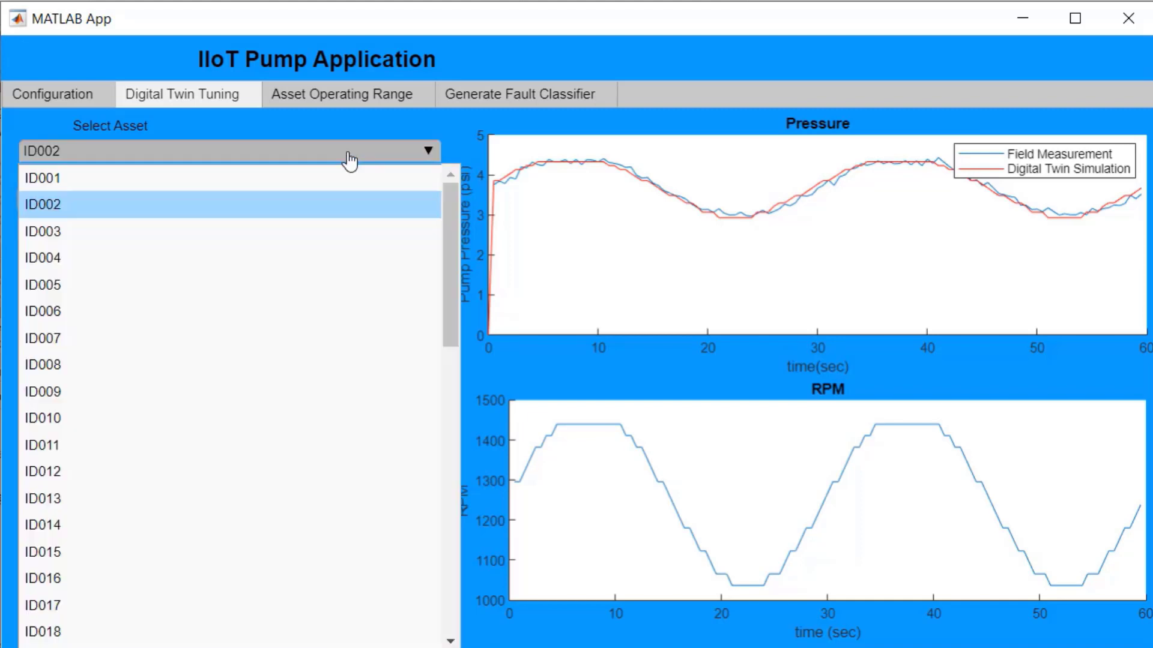
{"action": "left_click_drag", "start_coordinate": [449, 204], "coordinate": [456, 529]}
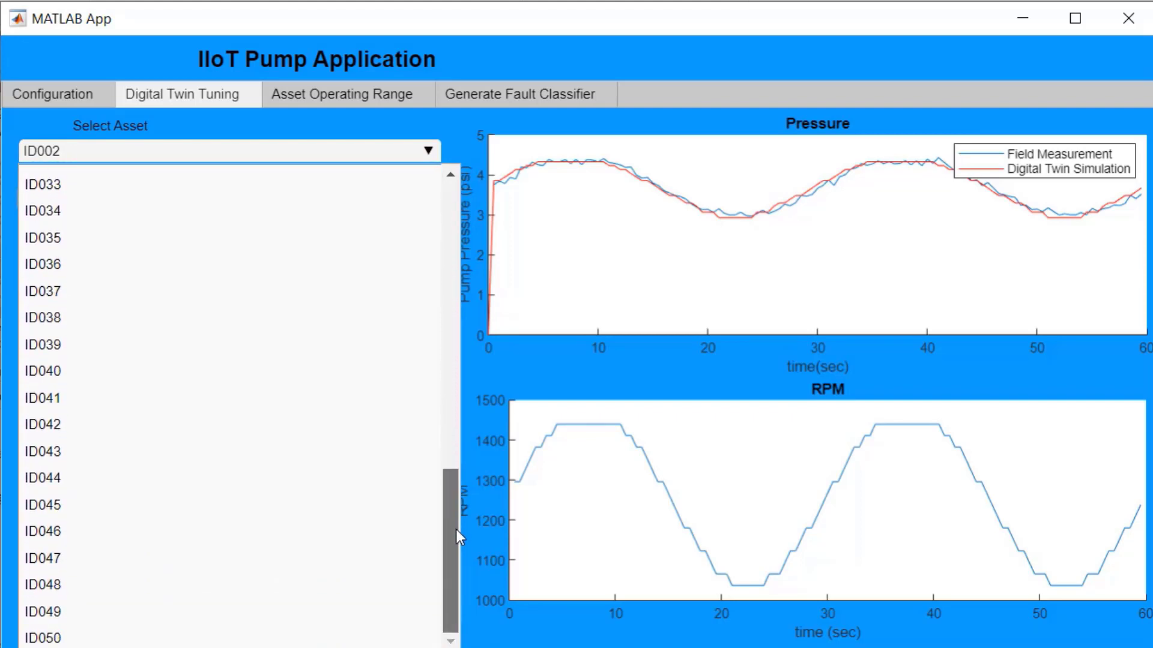
{"action": "left_click_drag", "start_coordinate": [456, 530], "coordinate": [478, 214]}
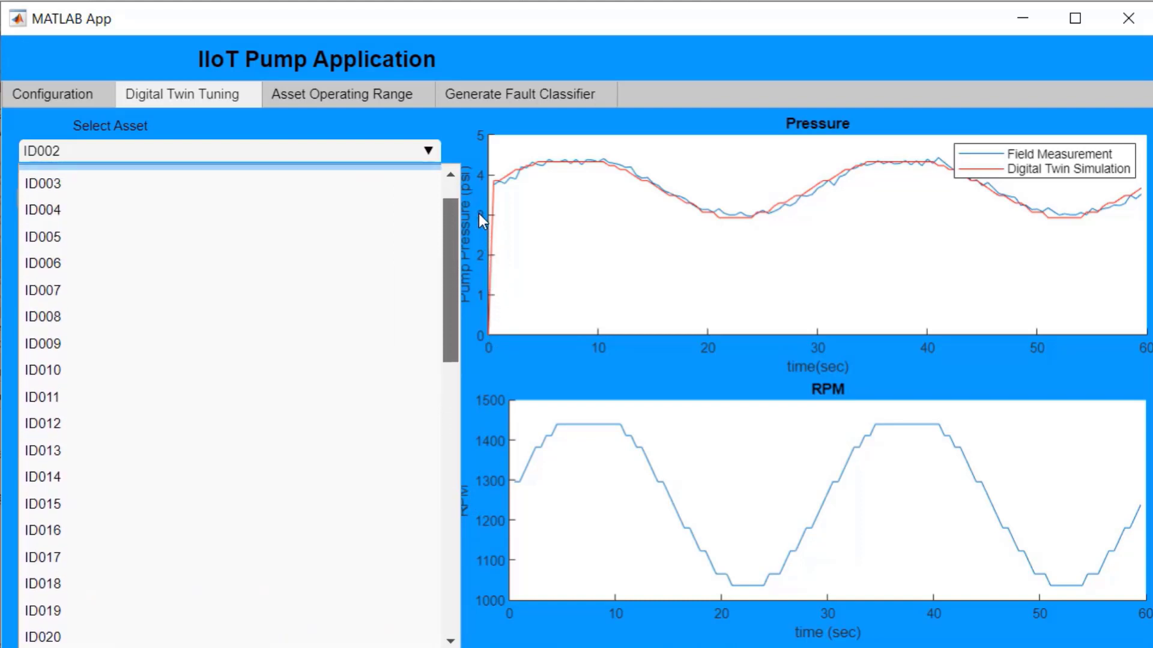
{"action": "left_click", "coordinate": [139, 286]}
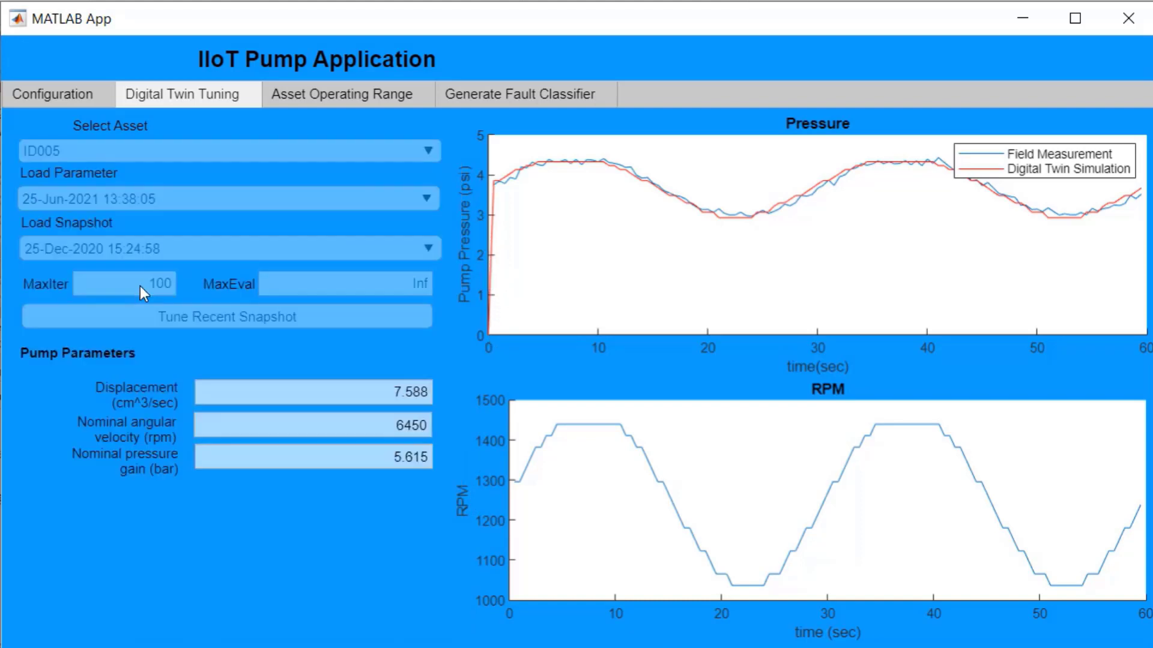